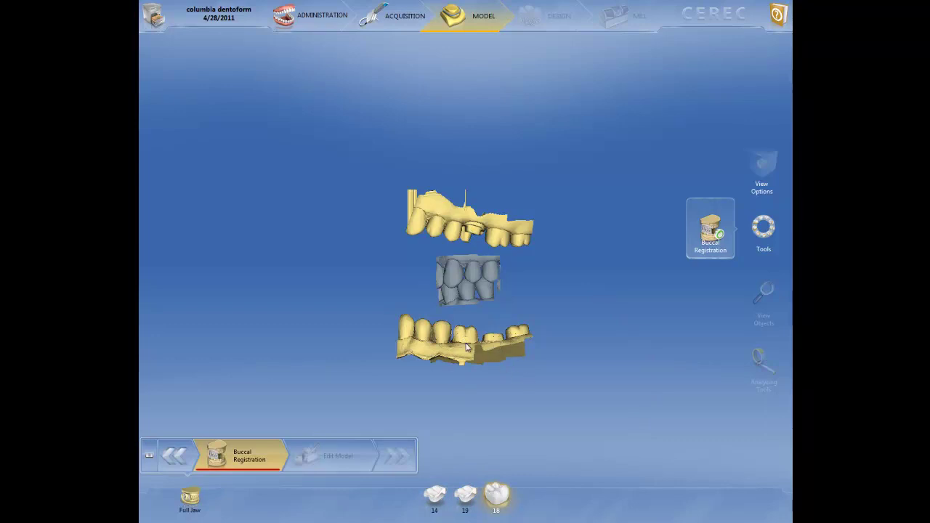
- Place the buccal bite scan on the lower jaw, then bring the lower jaw up into occlusion with the upper
left_click_drag(462, 347, 459, 366)
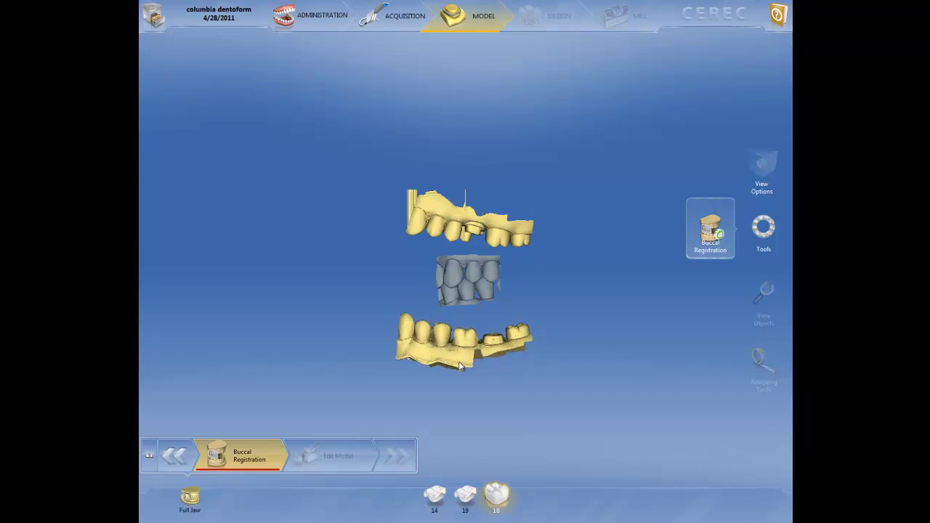
scroll(460, 365, "up", 3)
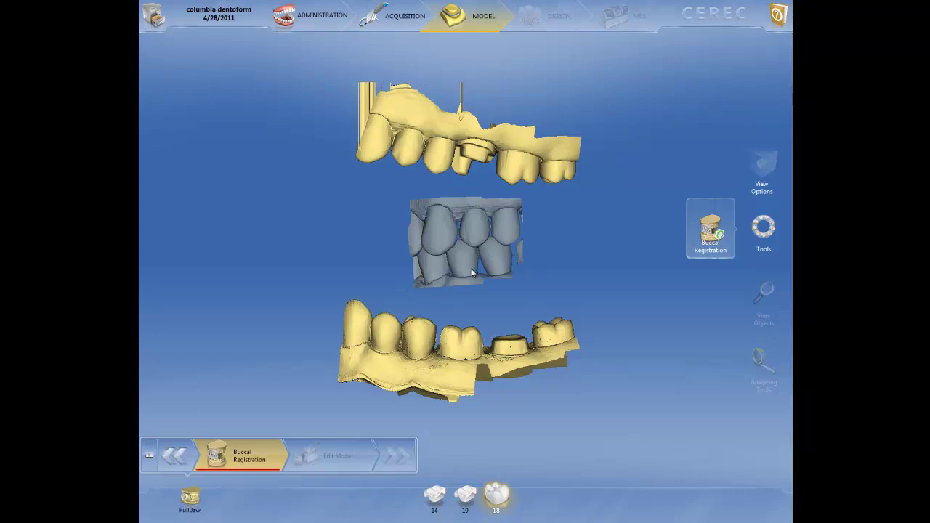
left_click_drag(469, 272, 392, 349)
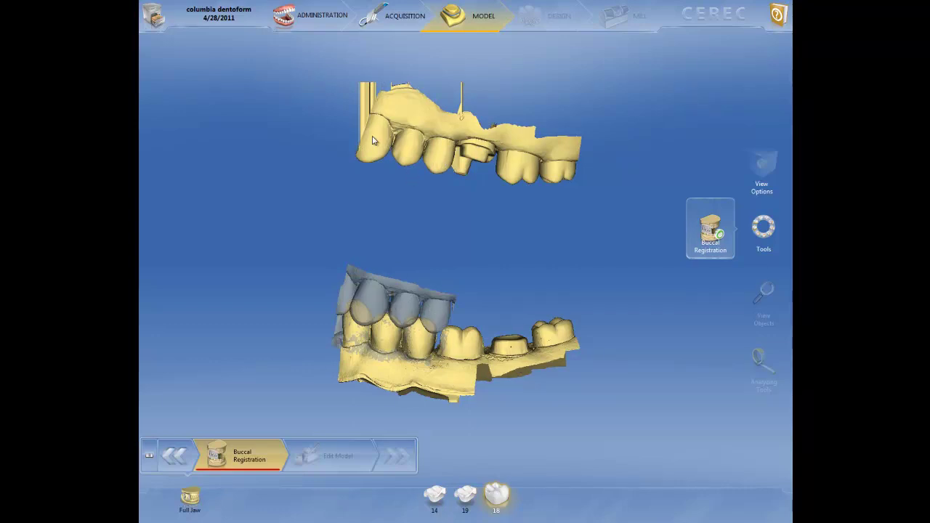
left_click_drag(402, 280, 407, 143)
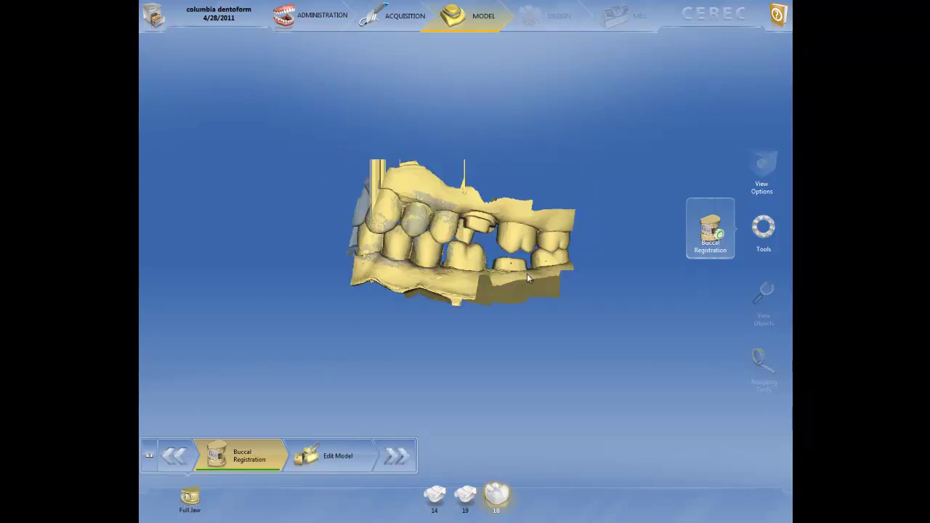
- Rotate the articulated jaws to view the bite from the left side
mouse_move(500, 274)
middle_mouse_down()
mouse_move(417, 245)
mouse_move(583, 287)
mouse_move(370, 266)
mouse_move(356, 279)
mouse_move(383, 285)
middle_mouse_up()
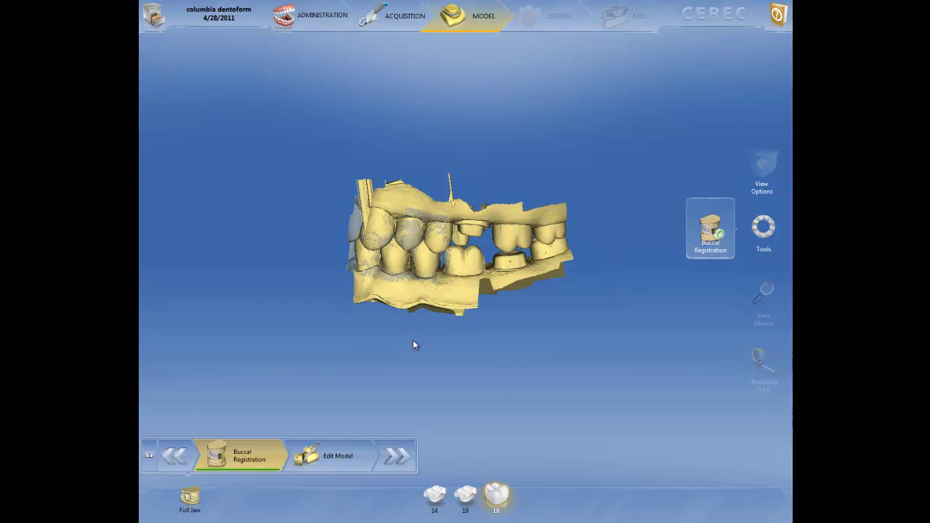
- Enter Edit Model, compare the upper and lower jaw scans, and leave the upper jaw shown from the side
left_click(344, 460)
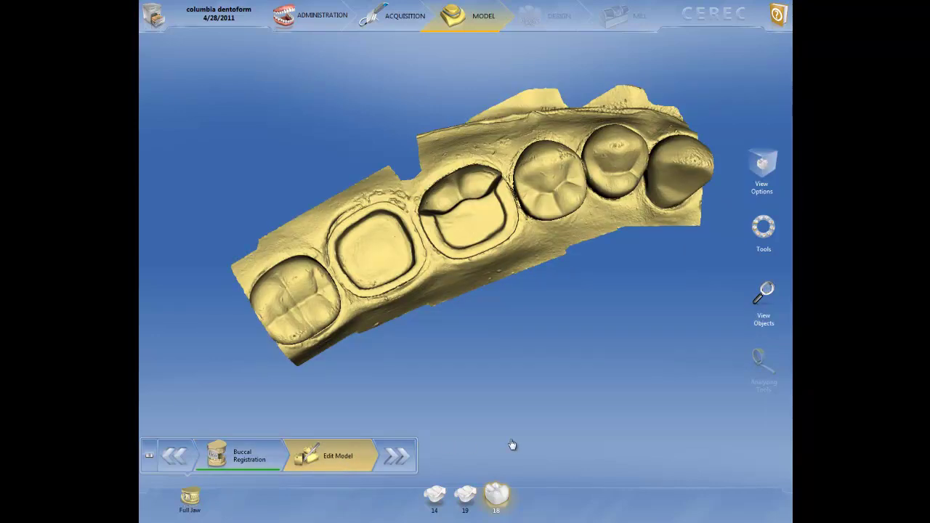
left_click(766, 298)
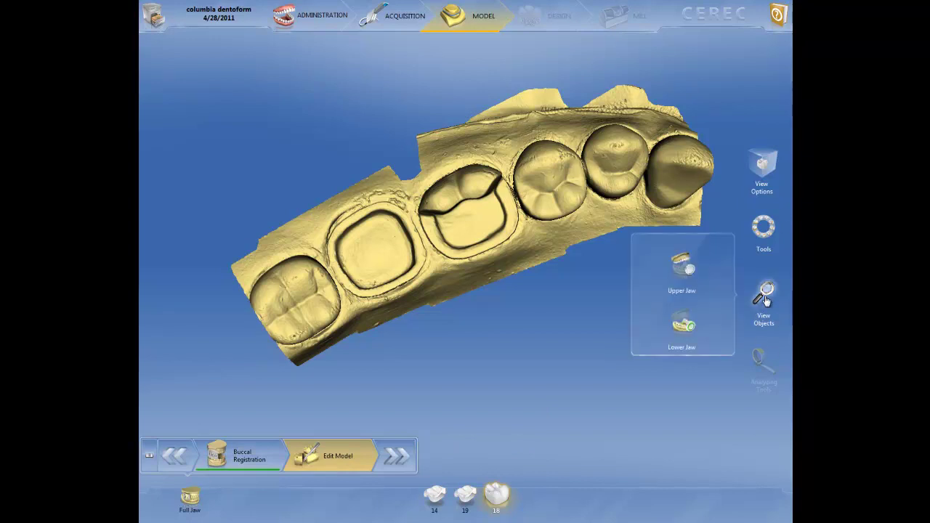
left_click(690, 272)
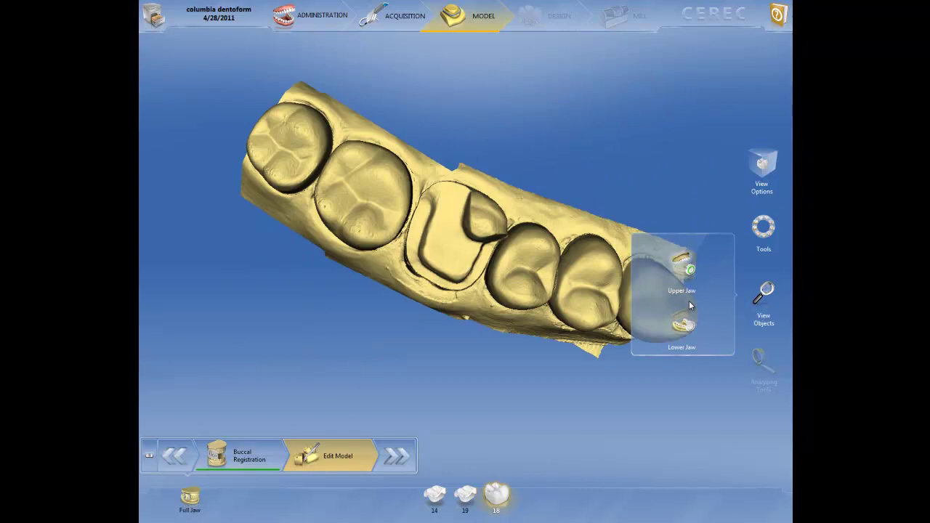
left_click(688, 327)
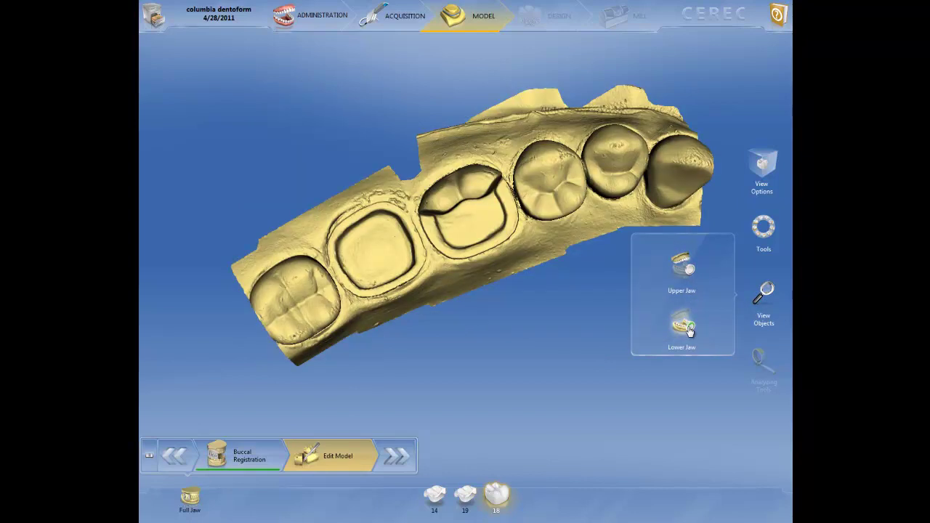
left_click(690, 272)
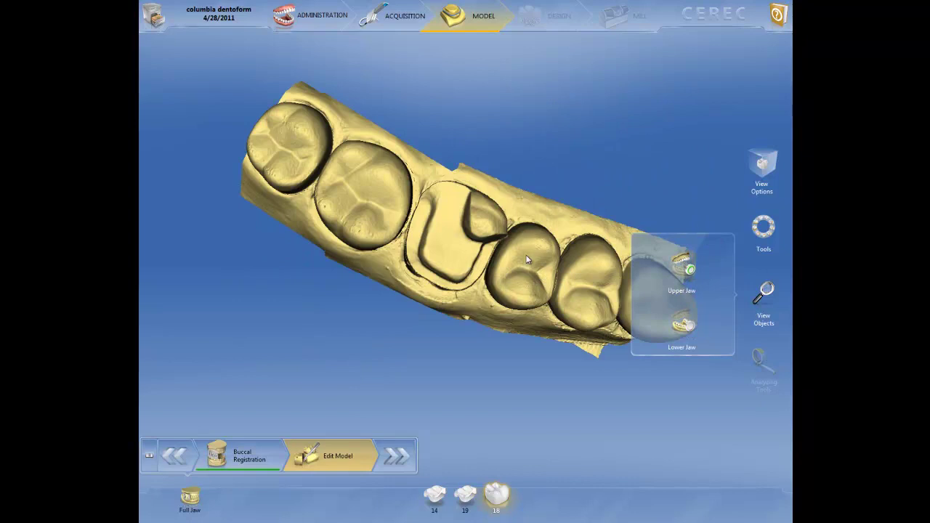
mouse_move(528, 260)
middle_mouse_down()
mouse_move(533, 152)
mouse_move(529, 181)
middle_mouse_up()
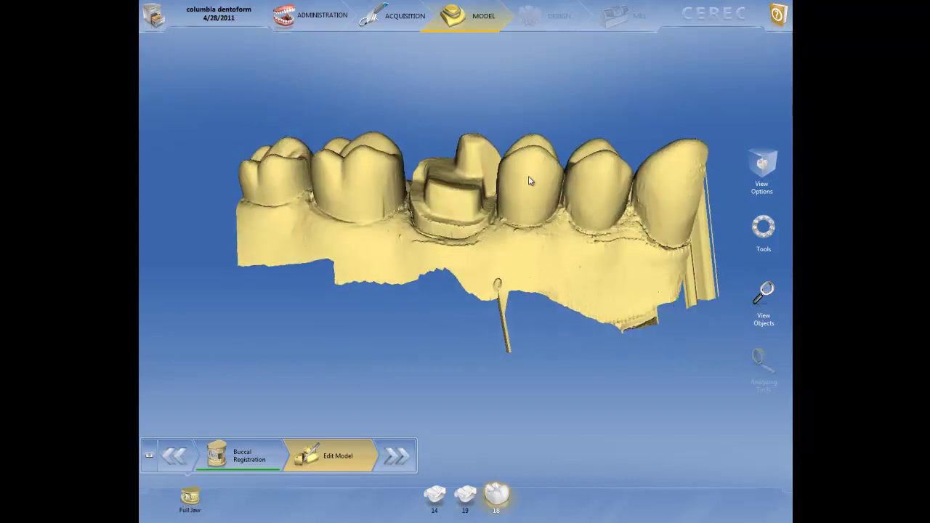
right_click(529, 181)
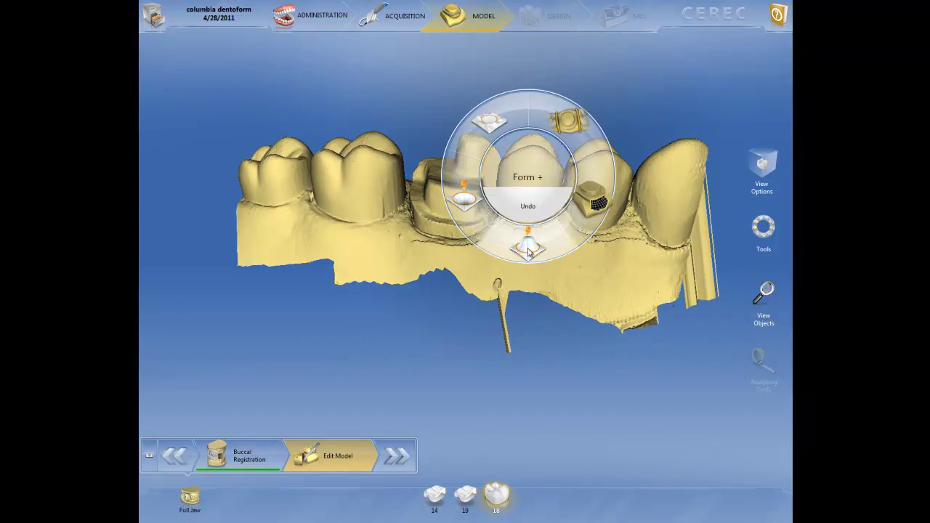
left_click(465, 199)
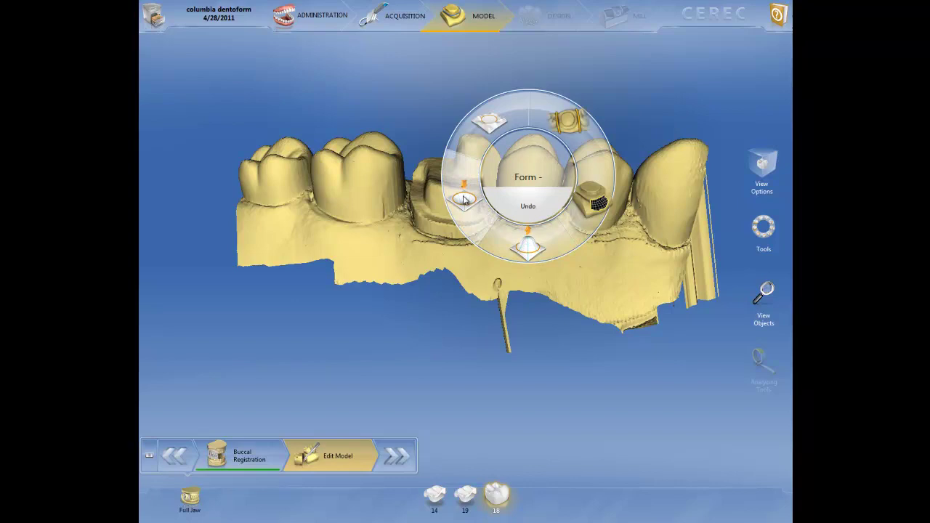
left_click(495, 122)
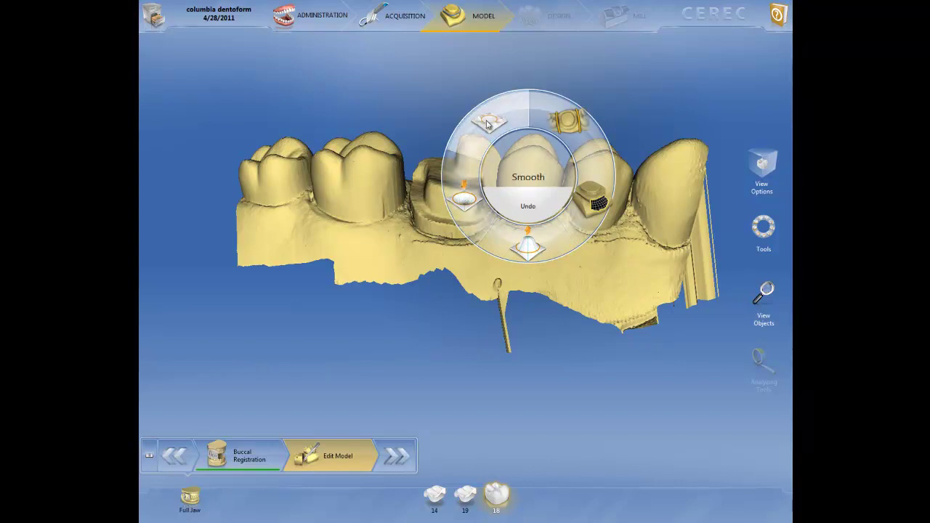
left_click(566, 120)
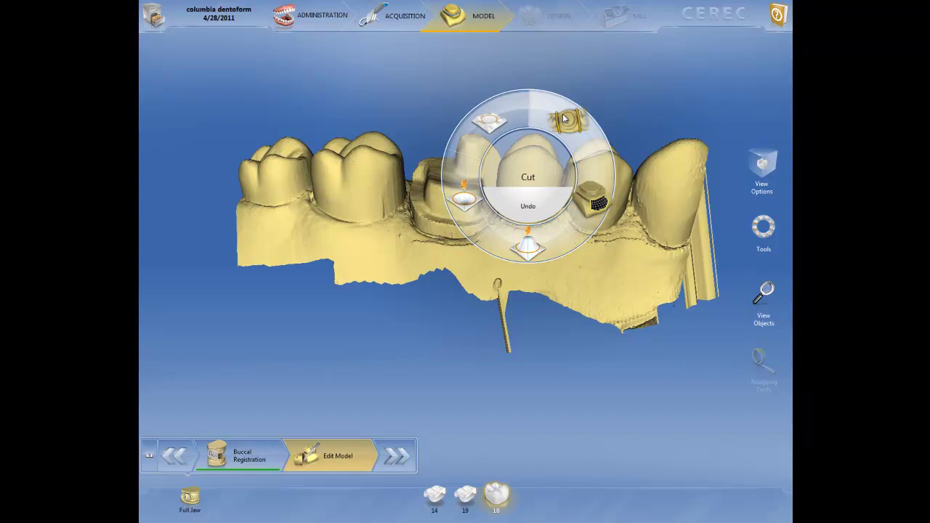
left_click(592, 200)
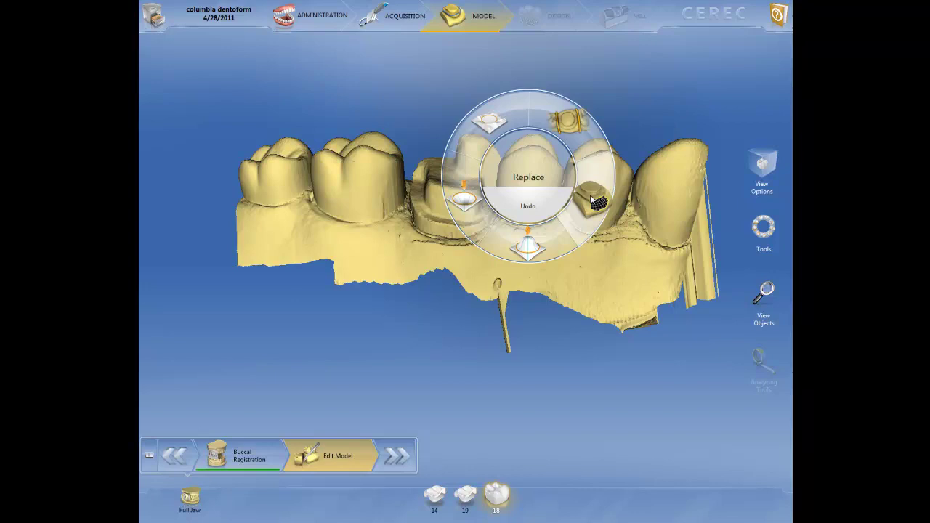
- Dismiss the editing tools and enter Draw Margin from an occlusal view with tooth 14 selected
left_click(648, 213)
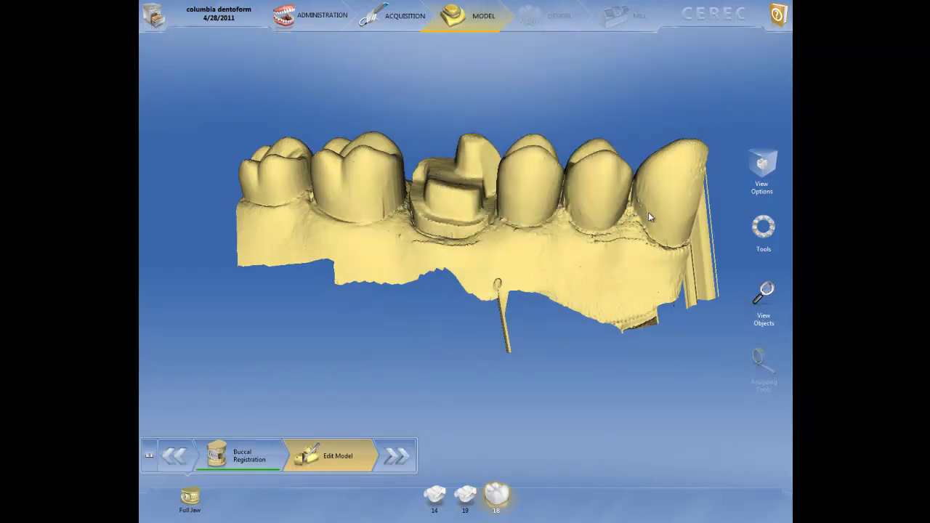
middle_click_drag(417, 281, 446, 348)
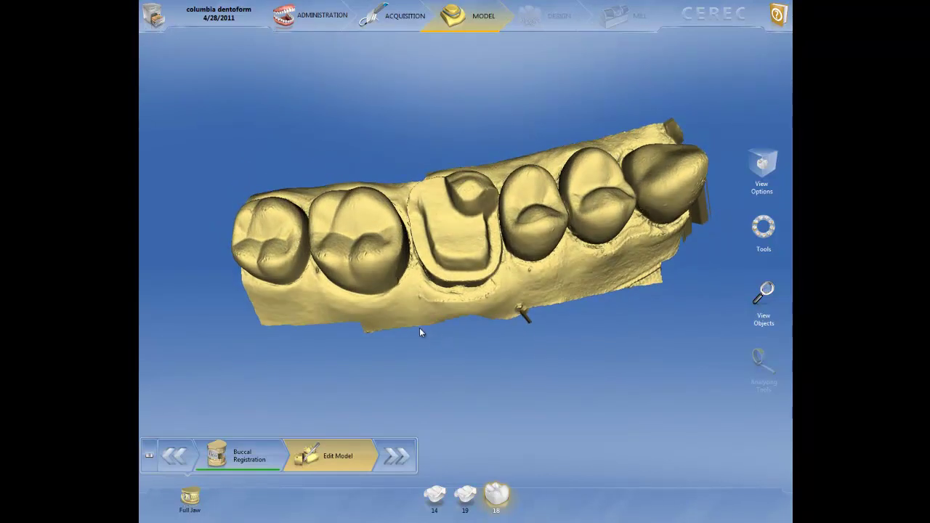
left_click(396, 456)
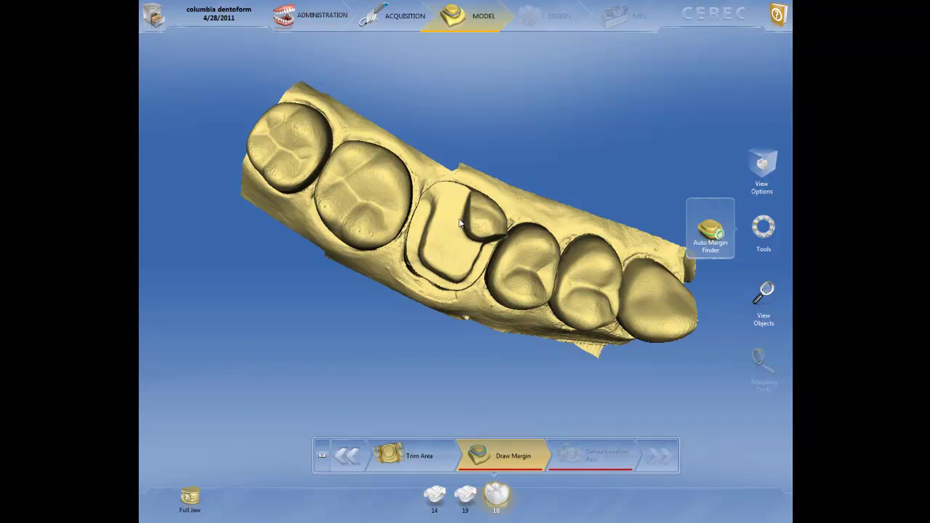
left_click(436, 499)
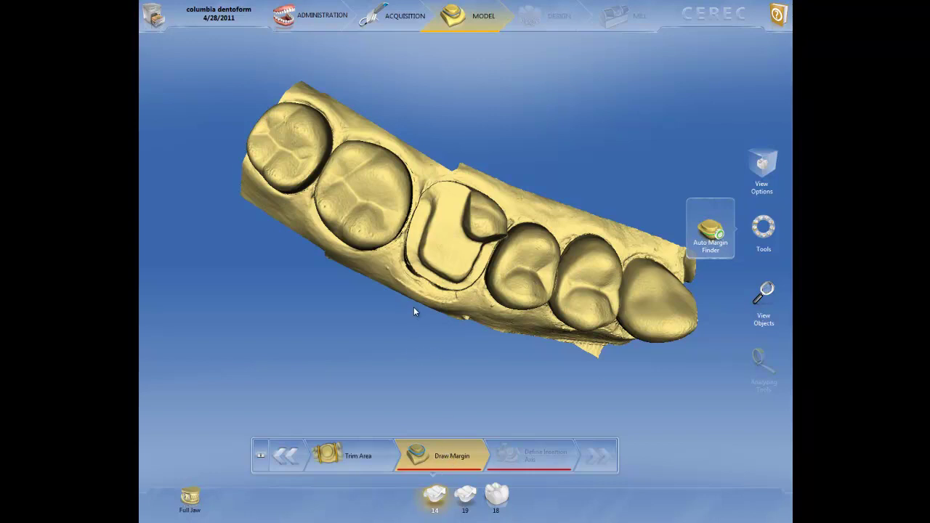
- Trace a closed margin line around tooth 14's preparation, checking it in grayscale
scroll(414, 311, "up", 2)
scroll(414, 311, "up", 2)
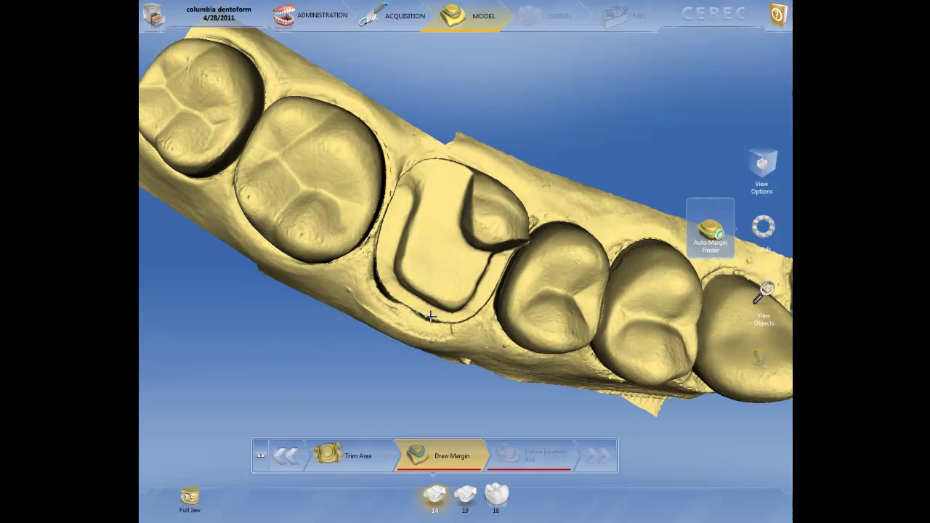
left_click(431, 318)
left_click(430, 161)
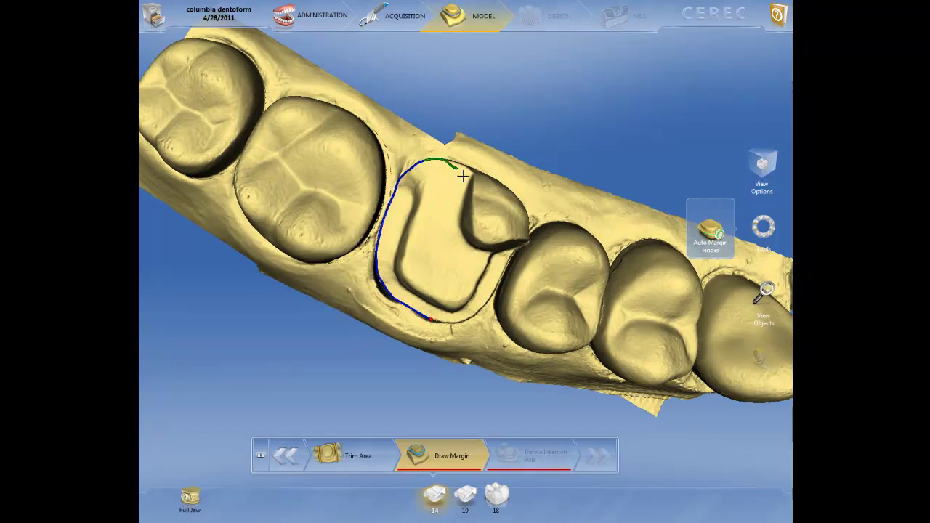
left_click(476, 212)
left_click(518, 240)
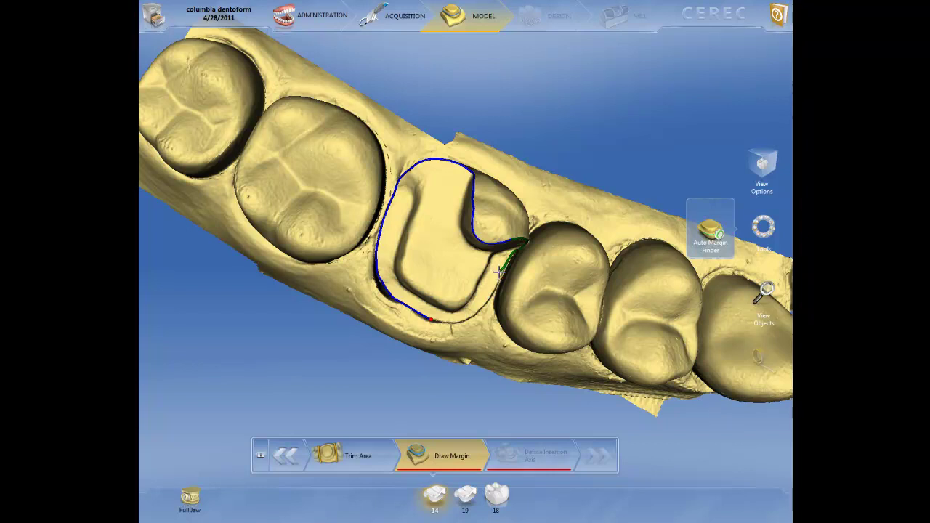
left_click(500, 273)
left_click(473, 314)
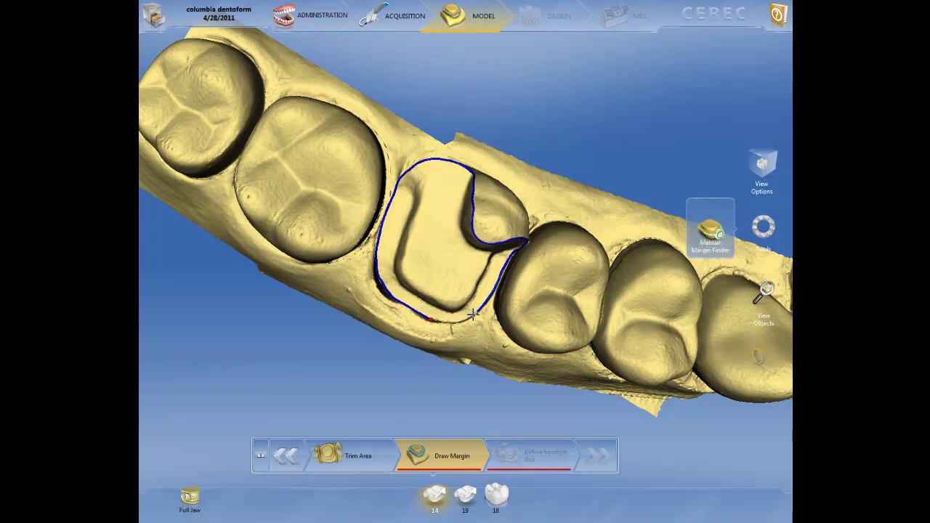
key("shift")
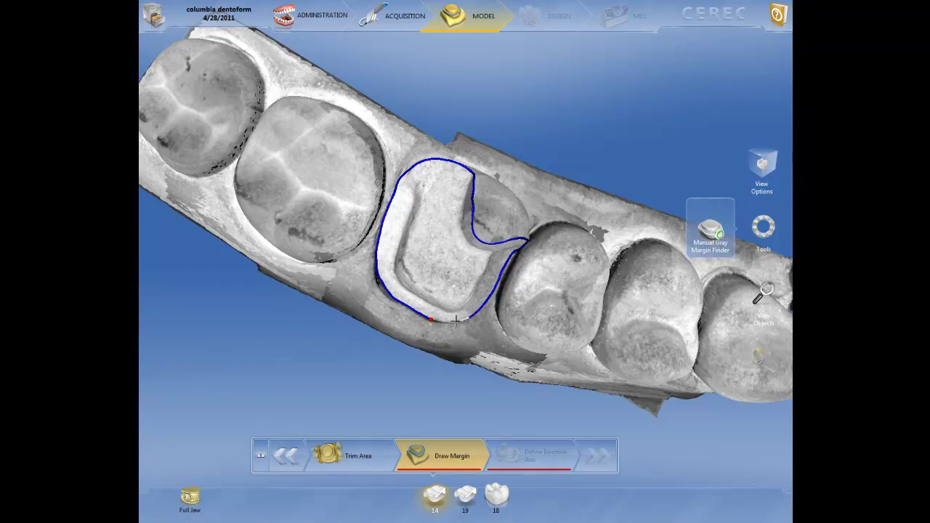
key("shift")
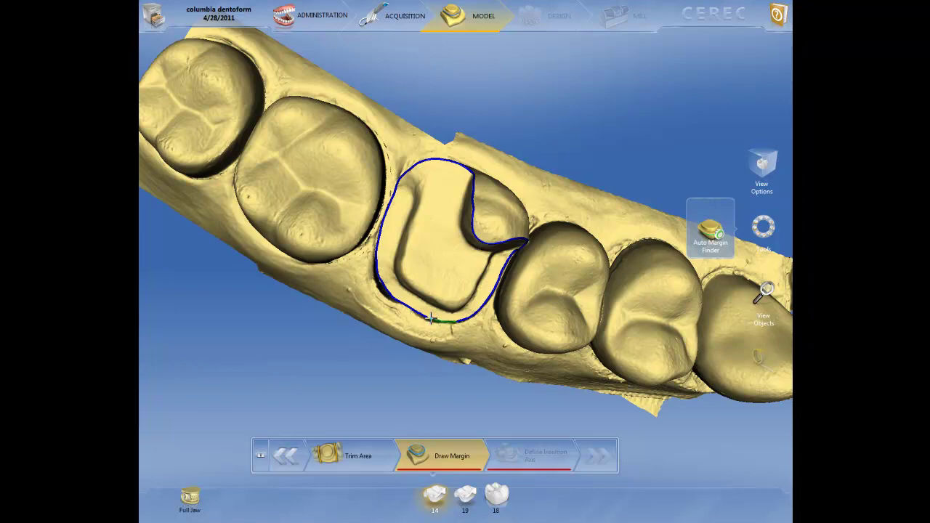
left_click(431, 318)
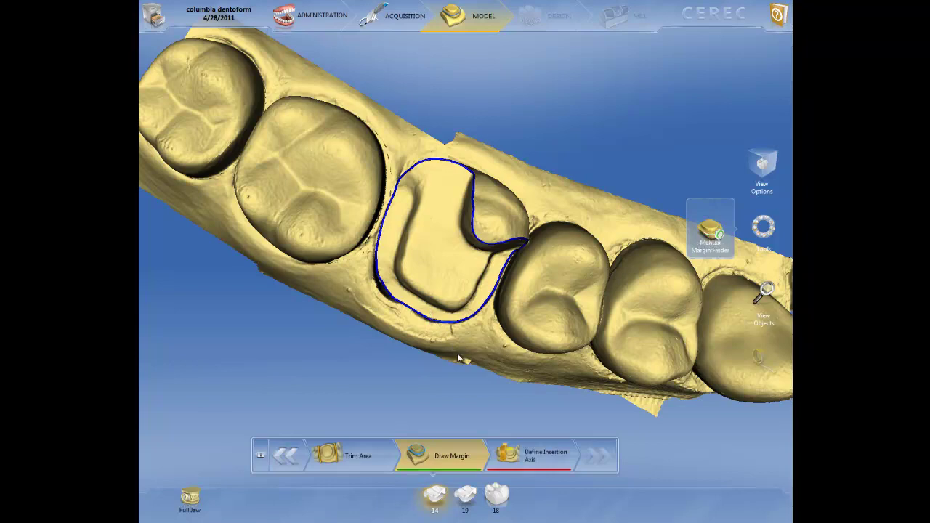
- Inspect tooth 14's margin from tilted and top views, then begin defining its insertion axis
mouse_move(463, 305)
middle_mouse_down()
mouse_move(465, 266)
mouse_move(446, 207)
mouse_move(500, 232)
middle_mouse_up()
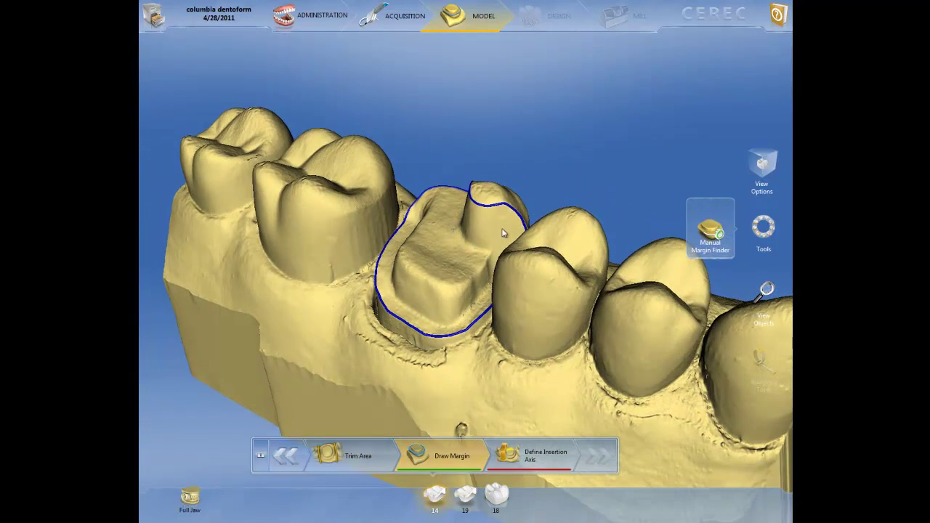
mouse_move(442, 162)
middle_mouse_down()
mouse_move(426, 269)
mouse_move(517, 427)
middle_mouse_up()
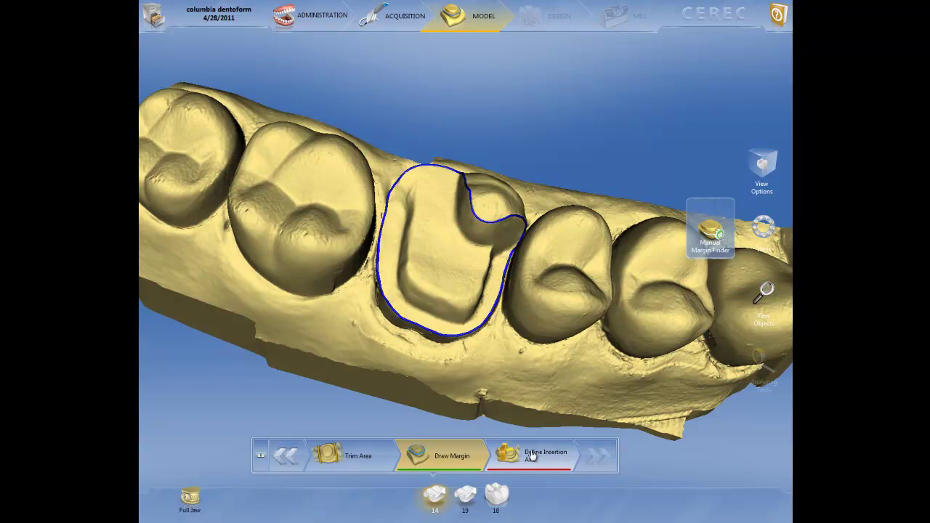
left_click(532, 456)
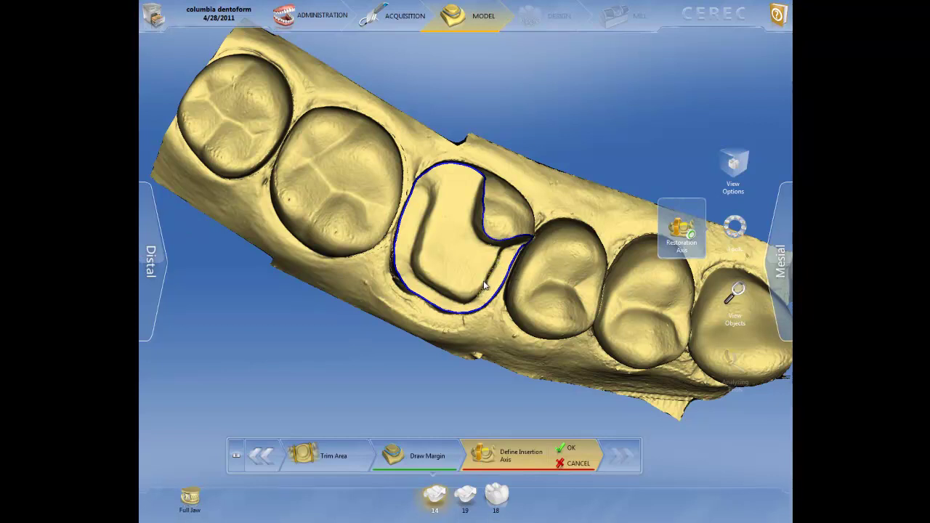
- Level the view over tooth 14's preparation and accept that insertion axis
mouse_move(198, 166)
middle_mouse_down()
mouse_move(185, 239)
mouse_move(184, 226)
middle_mouse_up()
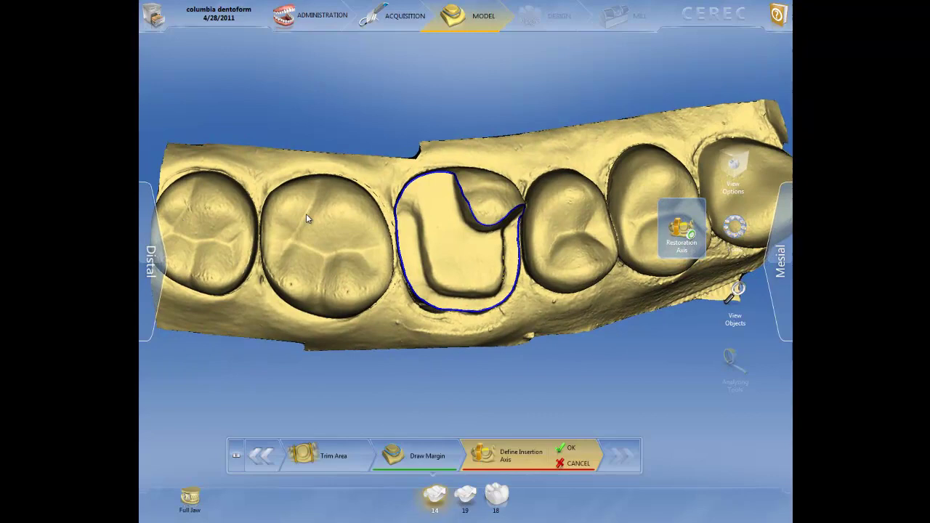
middle_click_drag(332, 226, 326, 225)
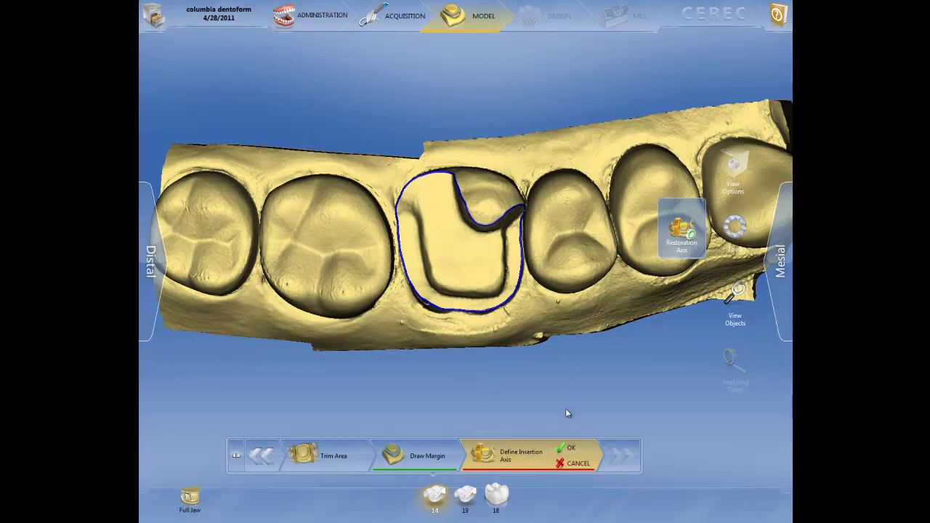
left_click(567, 448)
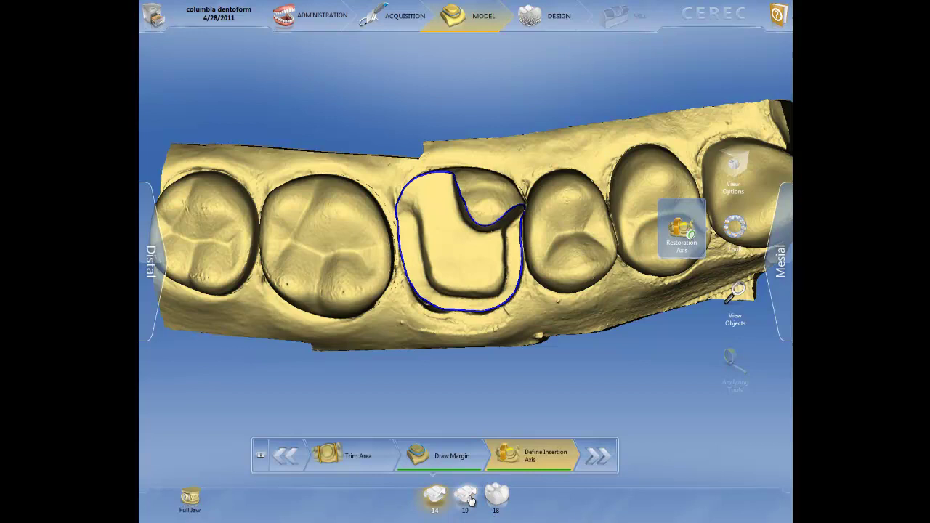
- Select tooth 19 and trace a closed five-point margin around its preparation, viewed from above
left_click(470, 500)
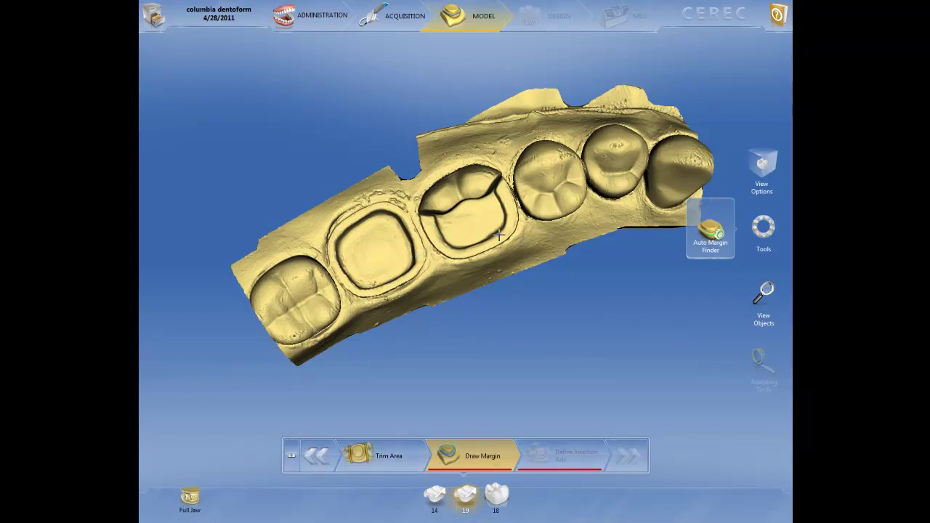
scroll(499, 234, "up", 2)
scroll(499, 235, "up", 3)
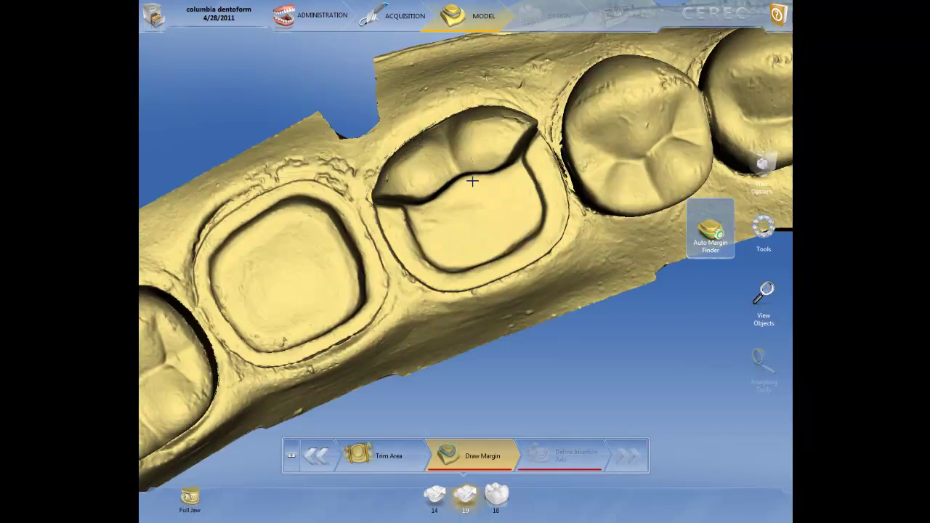
left_click(552, 248)
left_click(378, 213)
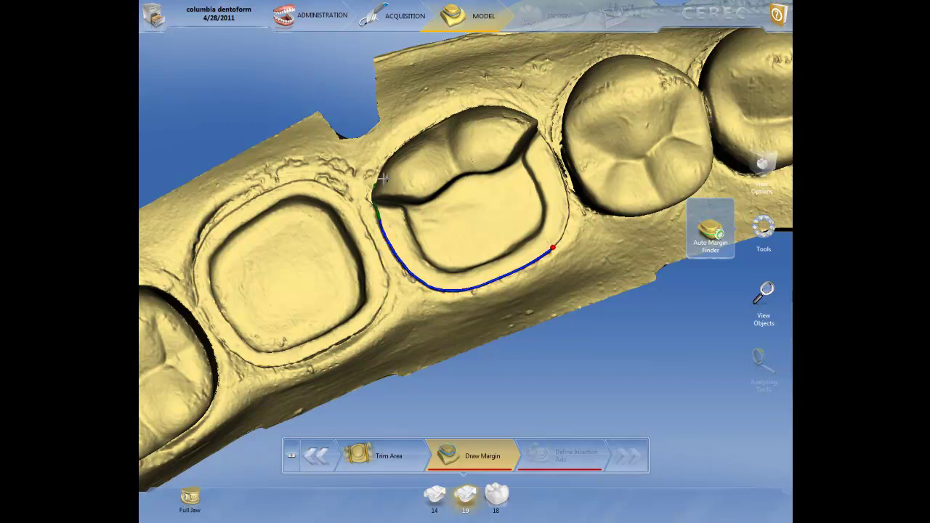
left_click(441, 186)
left_click(465, 173)
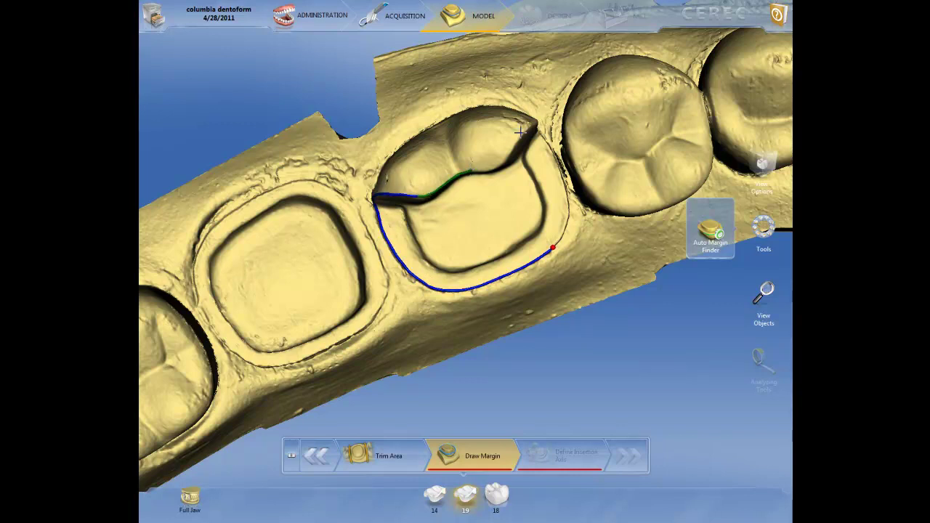
left_click(530, 126)
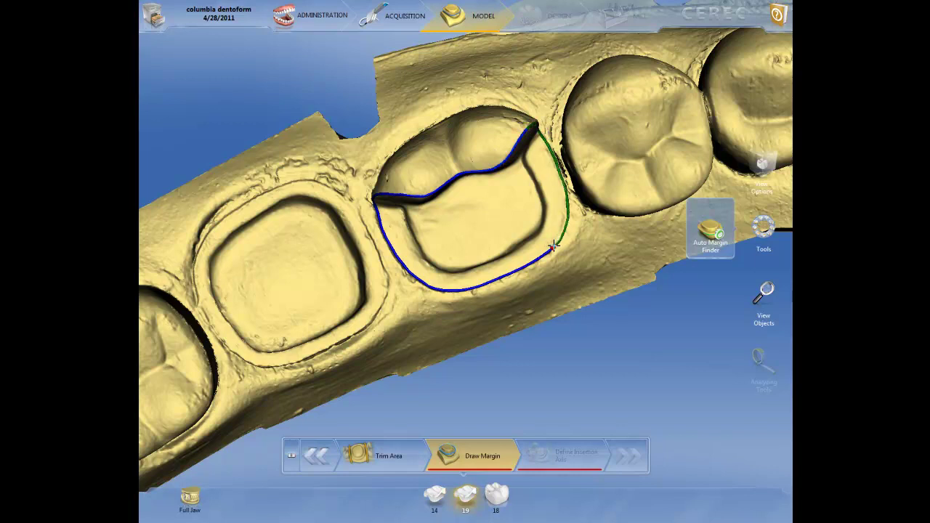
left_click(552, 247)
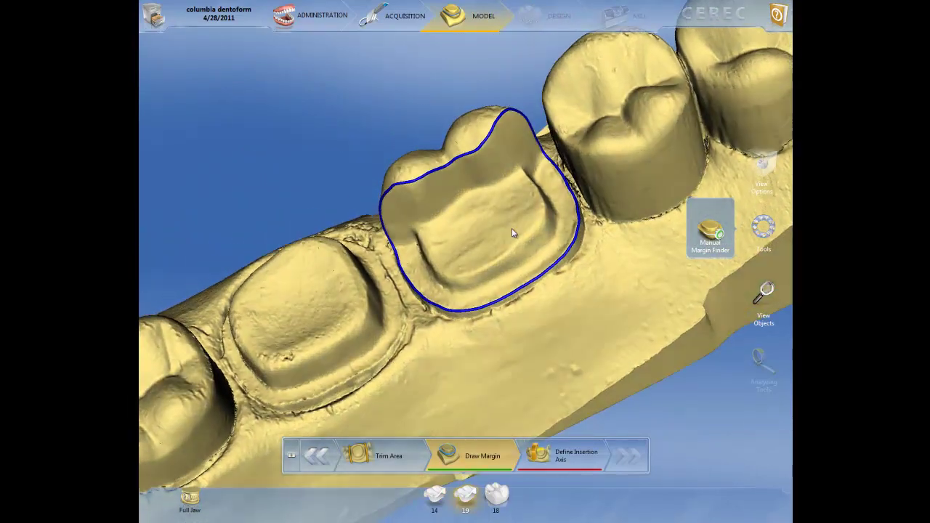
middle_click_drag(512, 228, 543, 285)
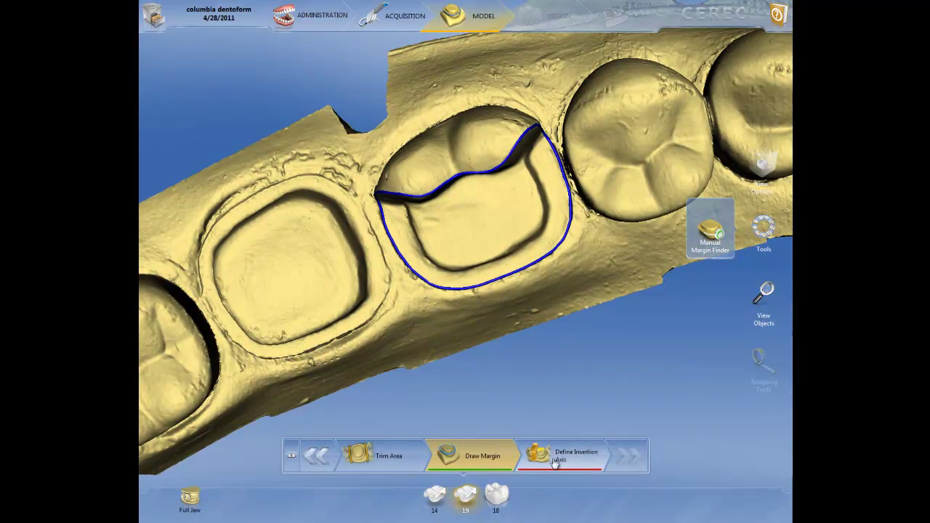
- Set tooth 19's insertion axis from a level top-down view and confirm it
left_click(555, 457)
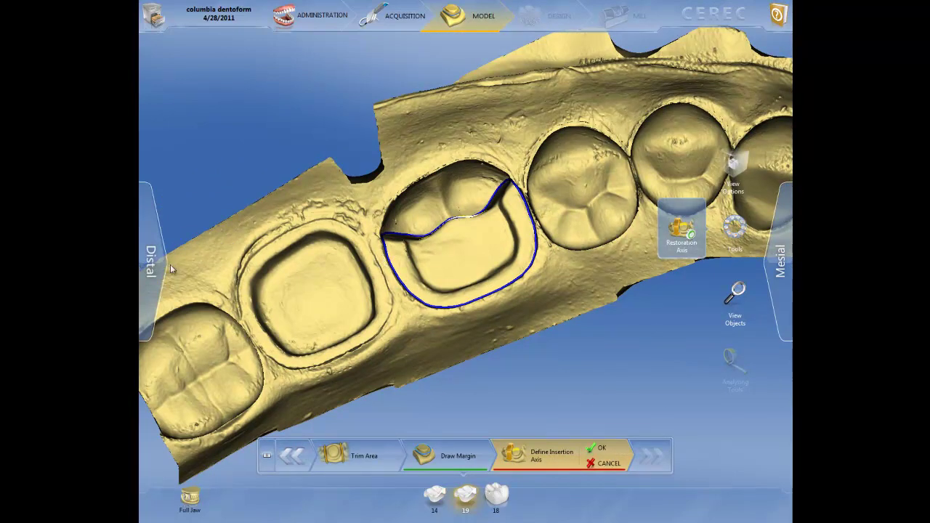
middle_click_drag(184, 377, 159, 311)
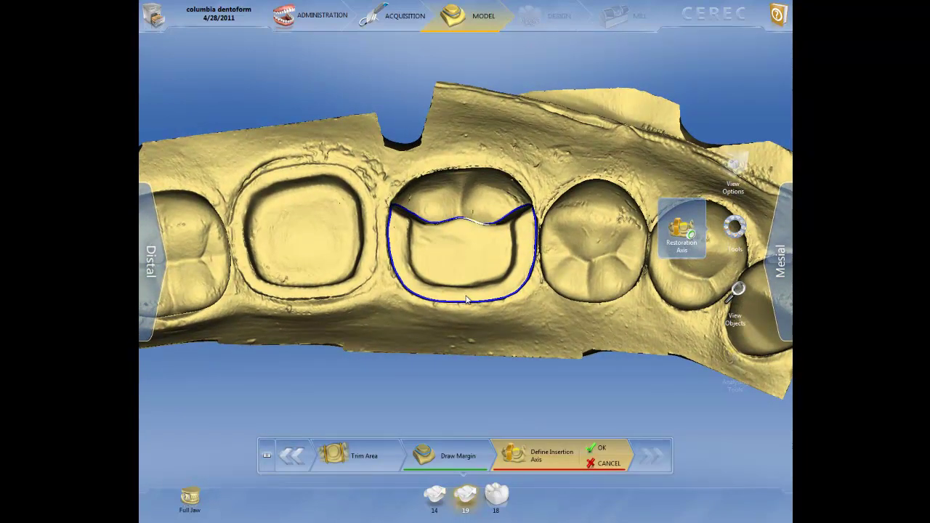
middle_click_drag(469, 290, 468, 275)
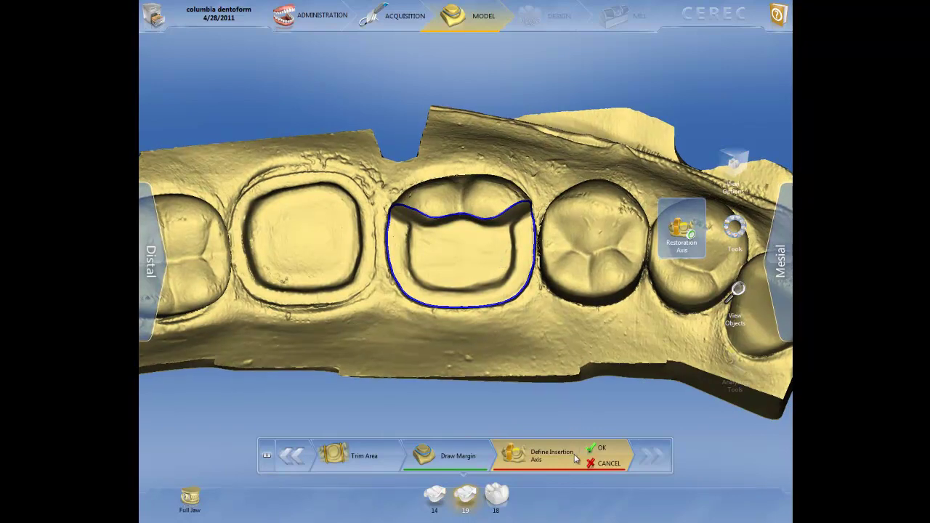
left_click(602, 451)
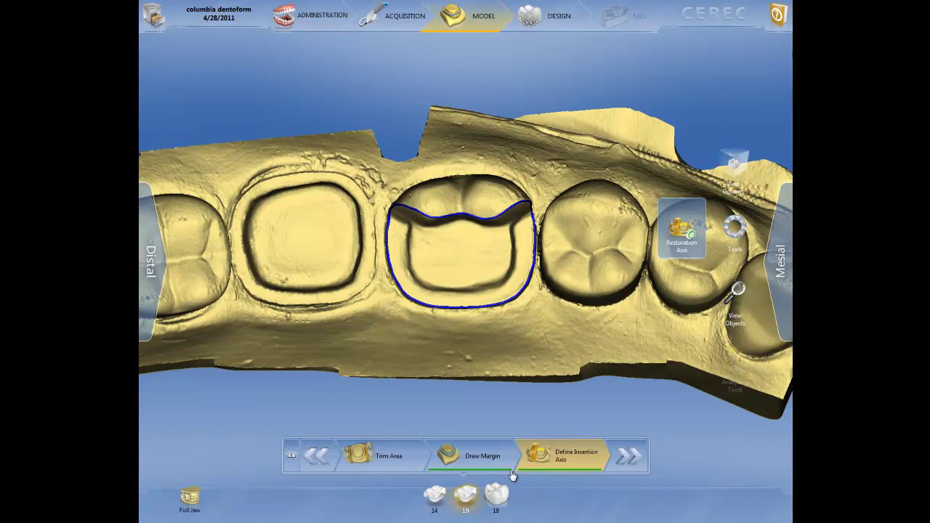
- Select tooth 18 and trace a closed five-point margin around its preparation
left_click(498, 497)
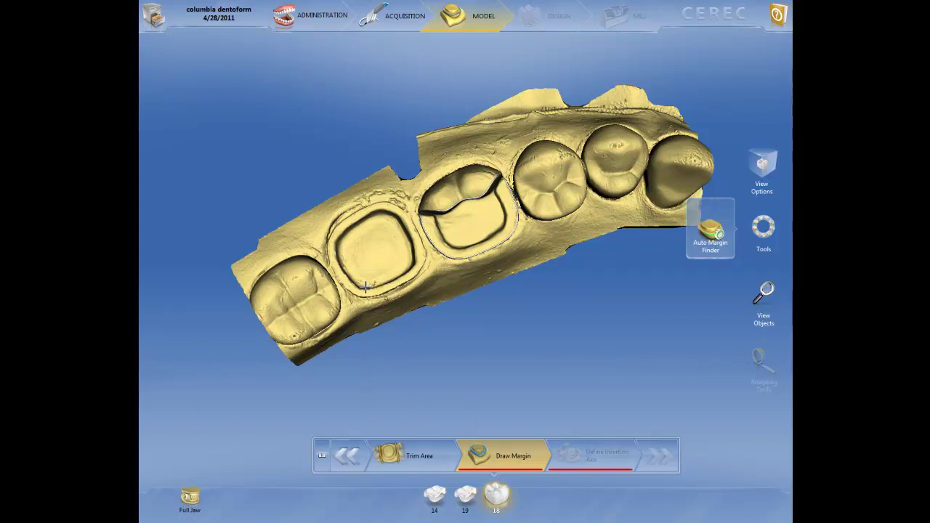
scroll(424, 291, "up", 3)
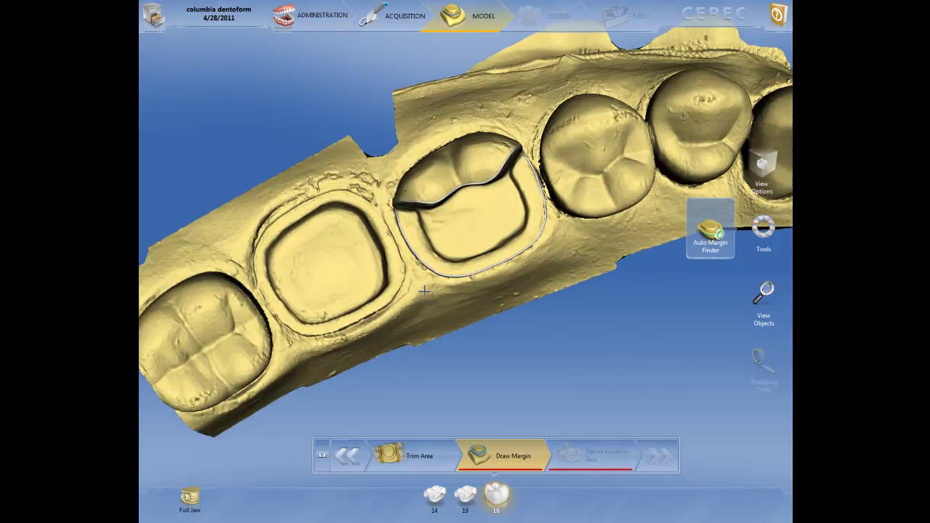
scroll(424, 292, "up", 2)
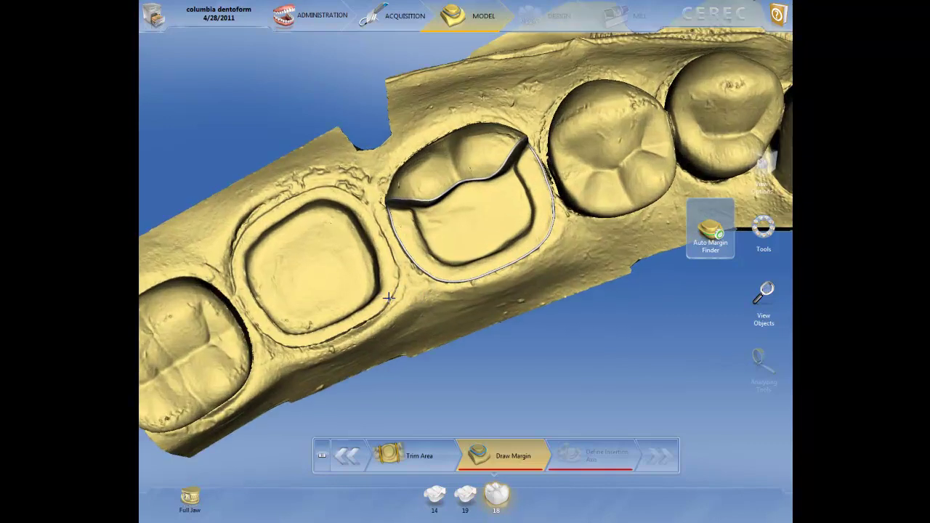
left_click(388, 297)
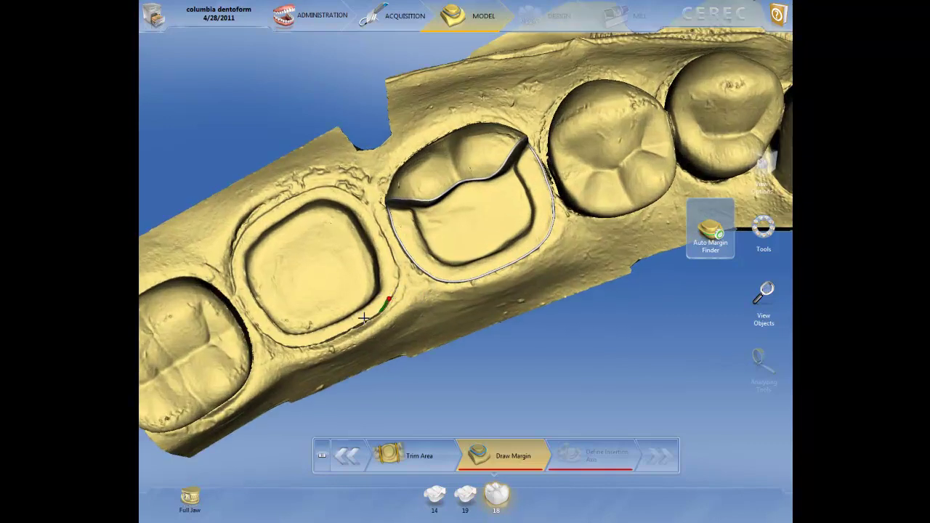
left_click(303, 345)
left_click(234, 273)
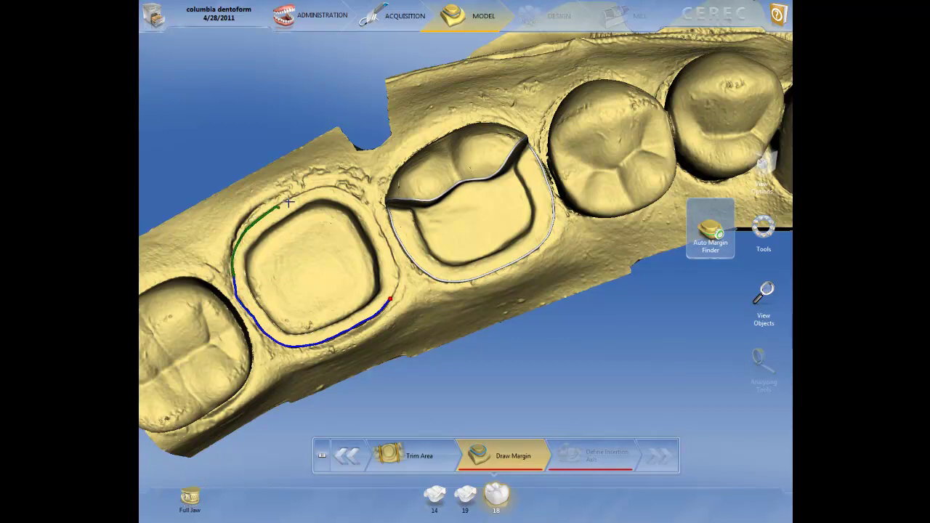
left_click(363, 205)
left_click(394, 268)
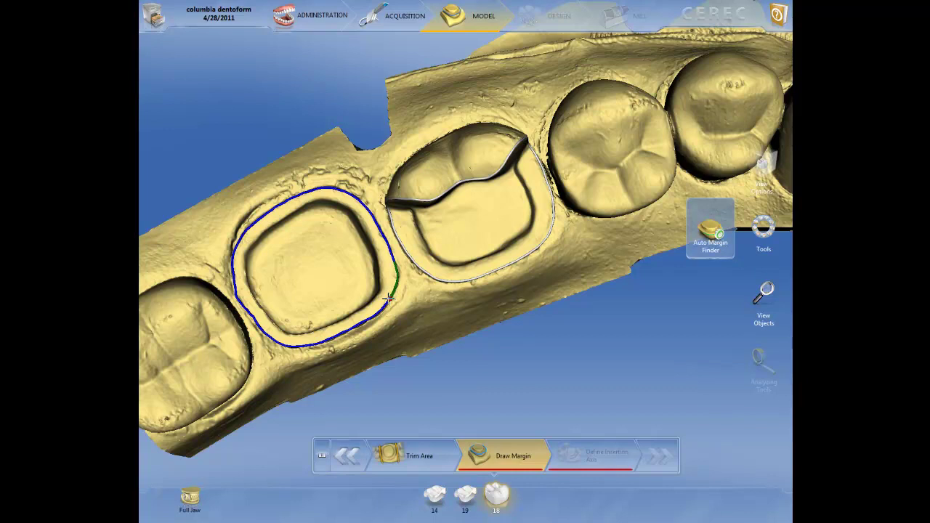
left_click(389, 298)
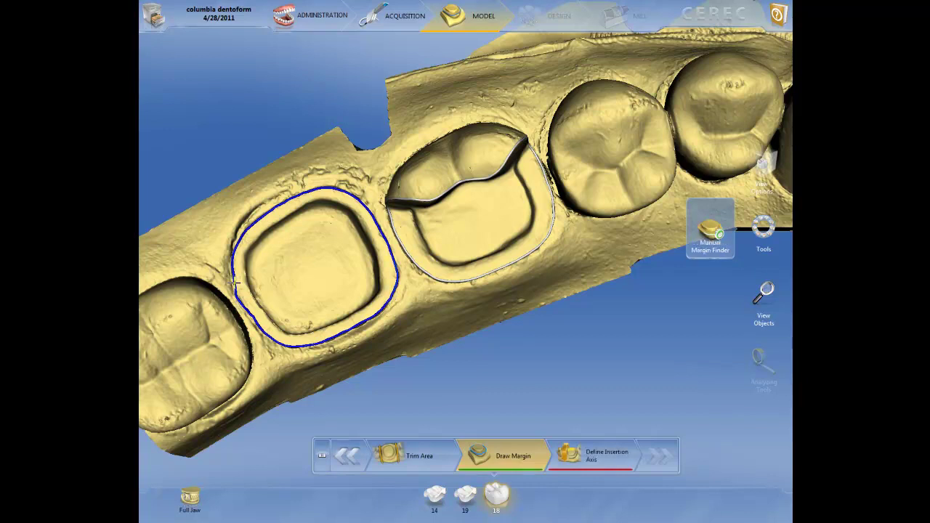
- Rotate the model to inspect tooth 18's margin from side and tilted angles
left_click_drag(238, 293, 252, 315)
mouse_move(273, 238)
middle_mouse_down()
mouse_move(267, 228)
mouse_move(300, 266)
middle_mouse_up()
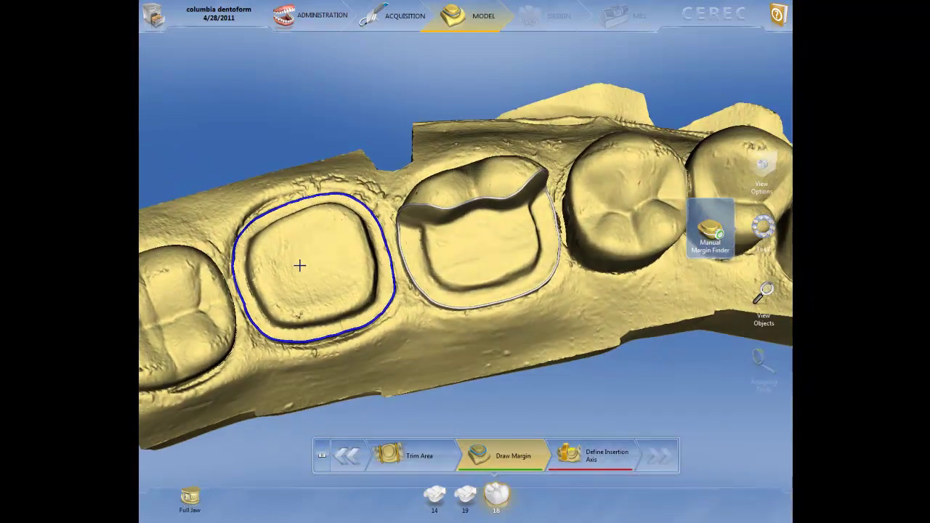
mouse_move(329, 166)
middle_mouse_down()
mouse_move(329, 181)
mouse_move(633, 393)
middle_mouse_up()
- Start tooth 18's insertion axis and fine-tune the level top-down view over its preparation
left_click(606, 459)
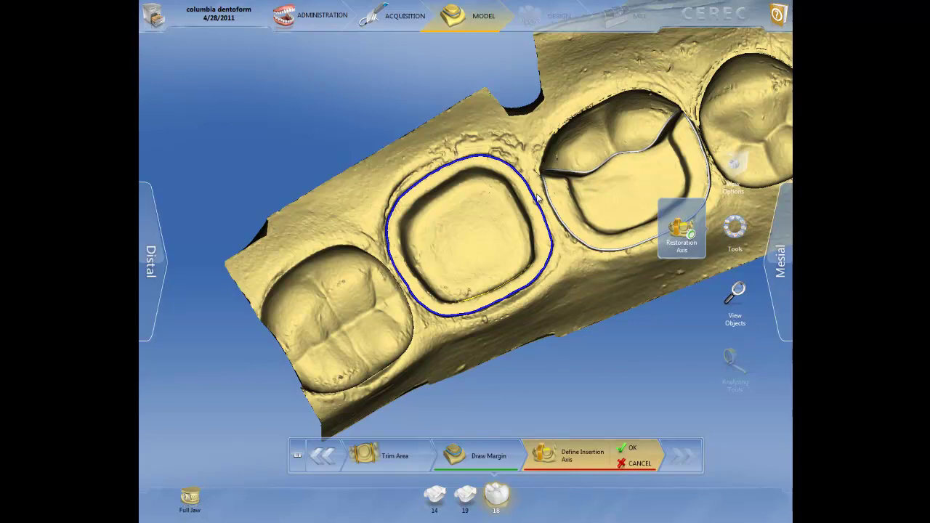
middle_click_drag(304, 331, 279, 299)
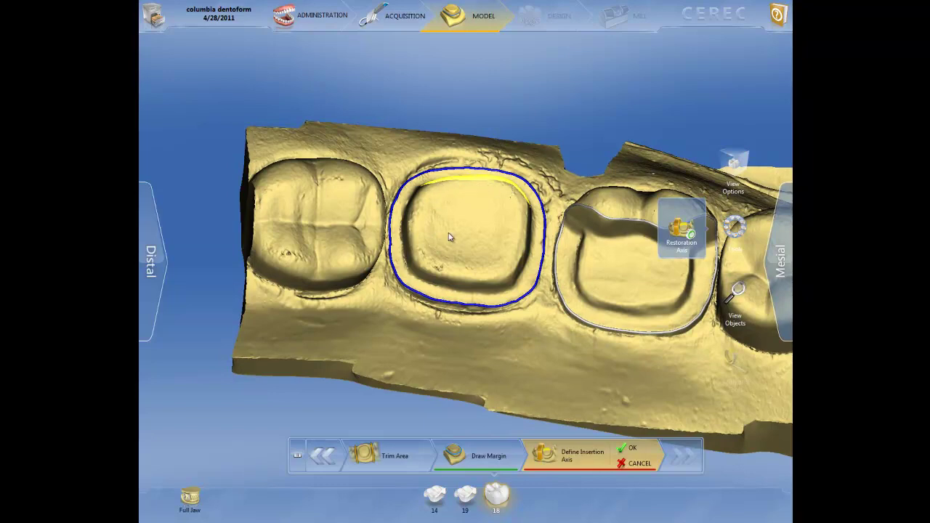
middle_click_drag(448, 244, 452, 276)
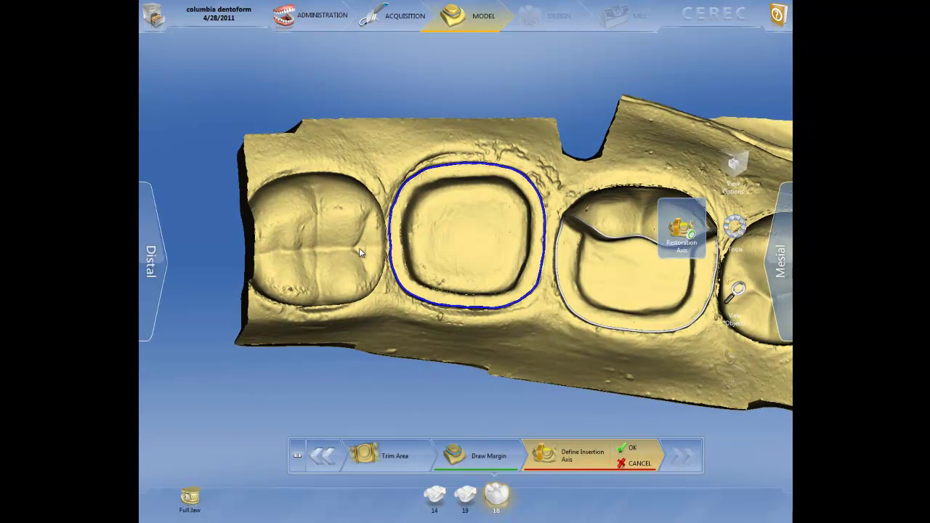
middle_click_drag(359, 248, 356, 249)
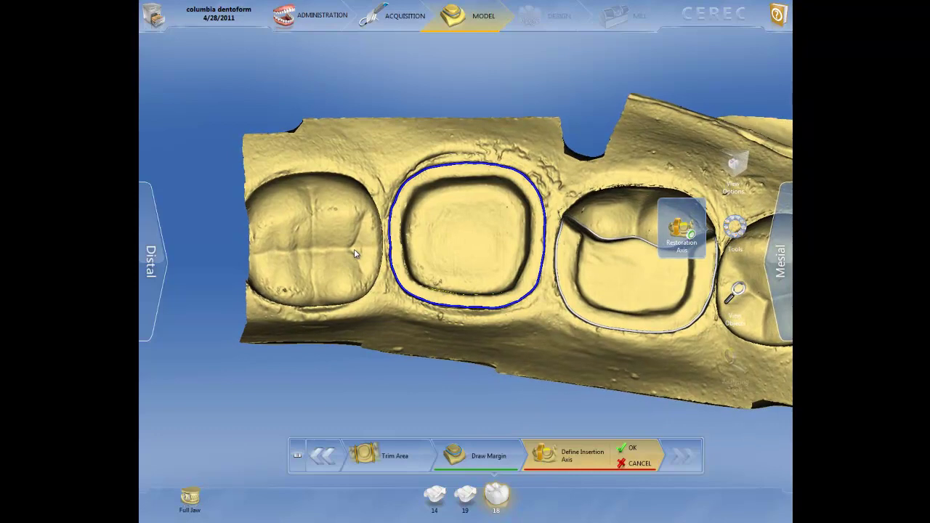
middle_click_drag(241, 312, 242, 321)
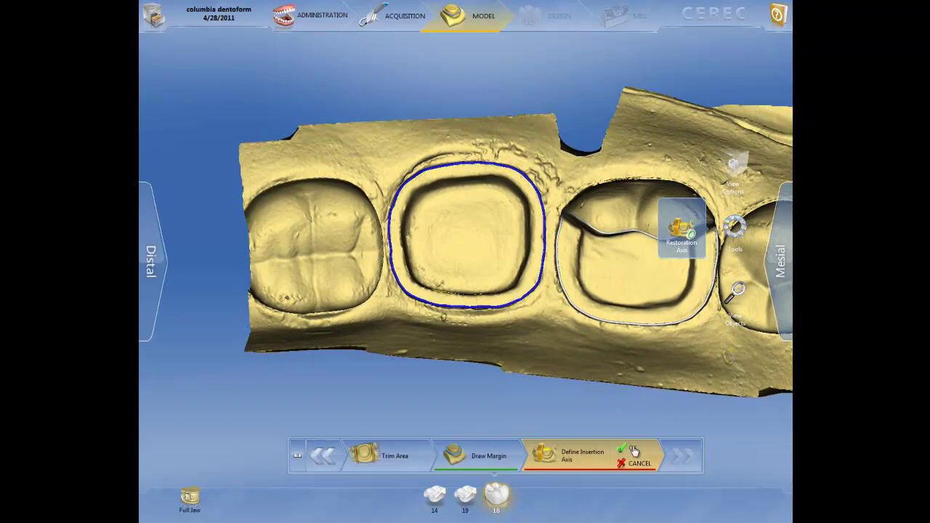